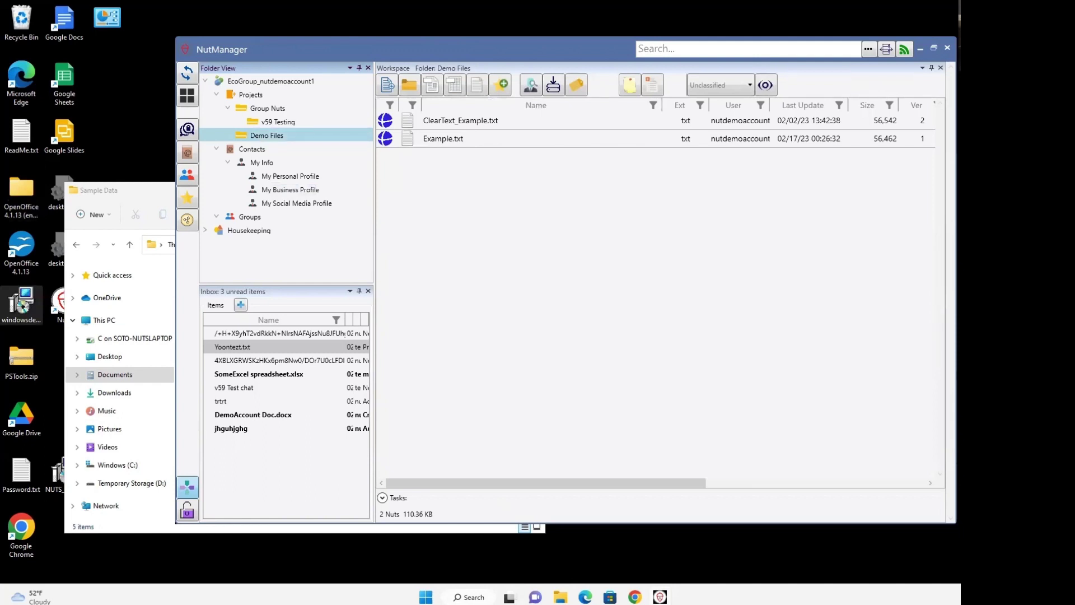
# View the program's About information, including device, version, license and ciphers, and close it
pyautogui.click(867, 59)
pyautogui.moveTo(896, 60)
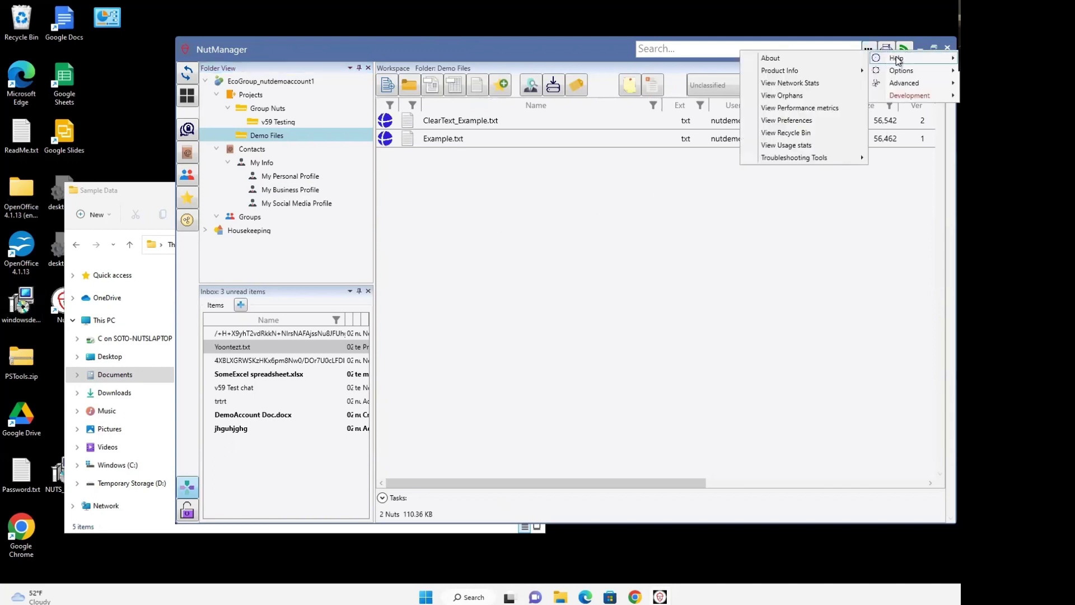
pyautogui.click(770, 57)
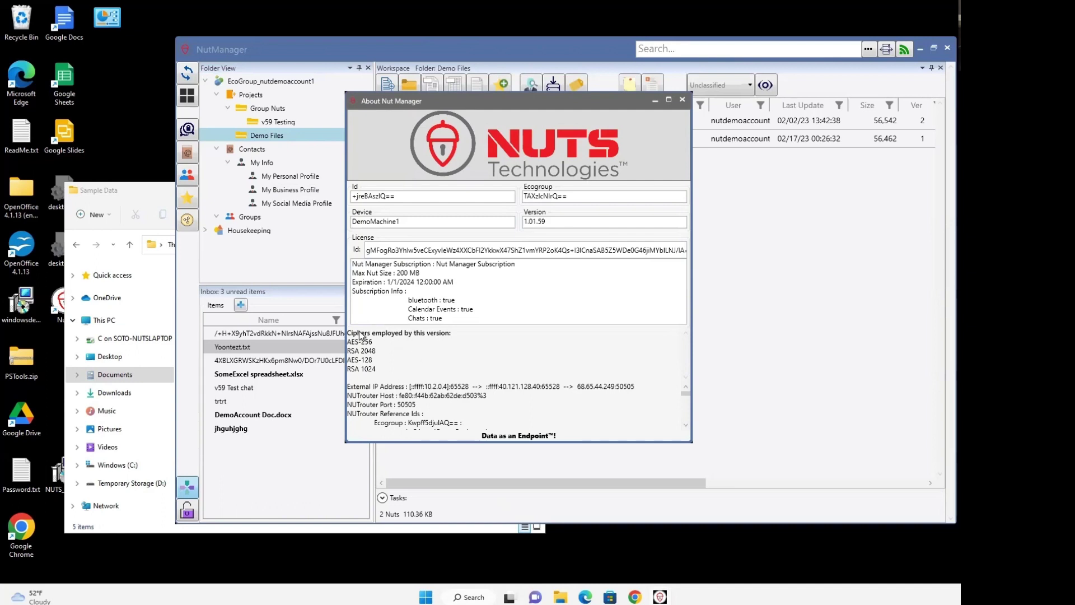
pyautogui.click(682, 100)
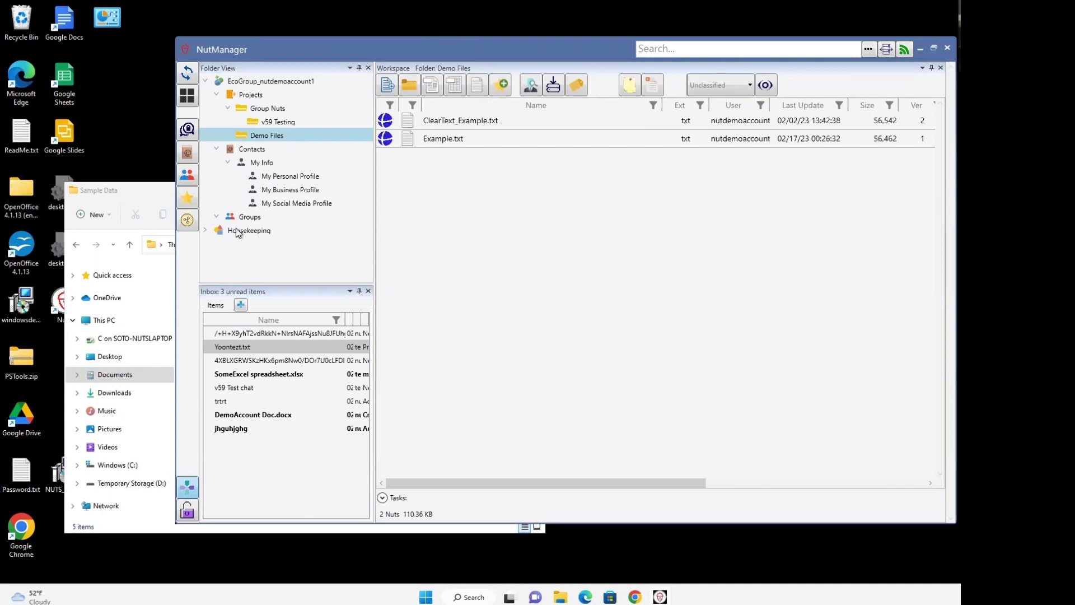
# Import "Import a document.txt" from the Sample Data folder into Demo Files, keeping the source file and creating a source link
pyautogui.click(146, 187)
pyautogui.click(255, 321)
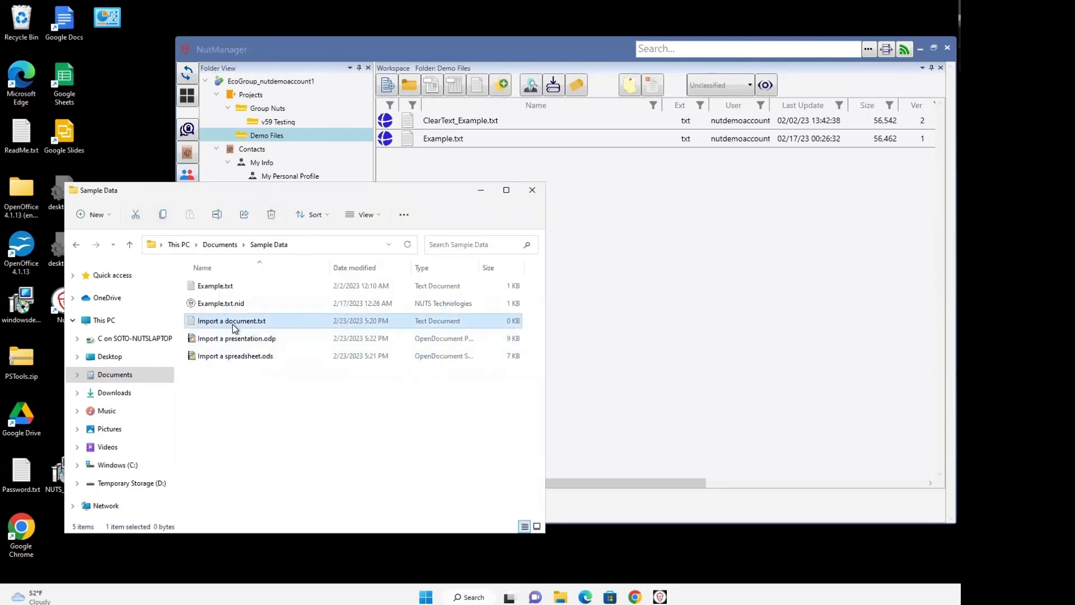
pyautogui.moveTo(234, 322); pyautogui.dragTo(462, 167)
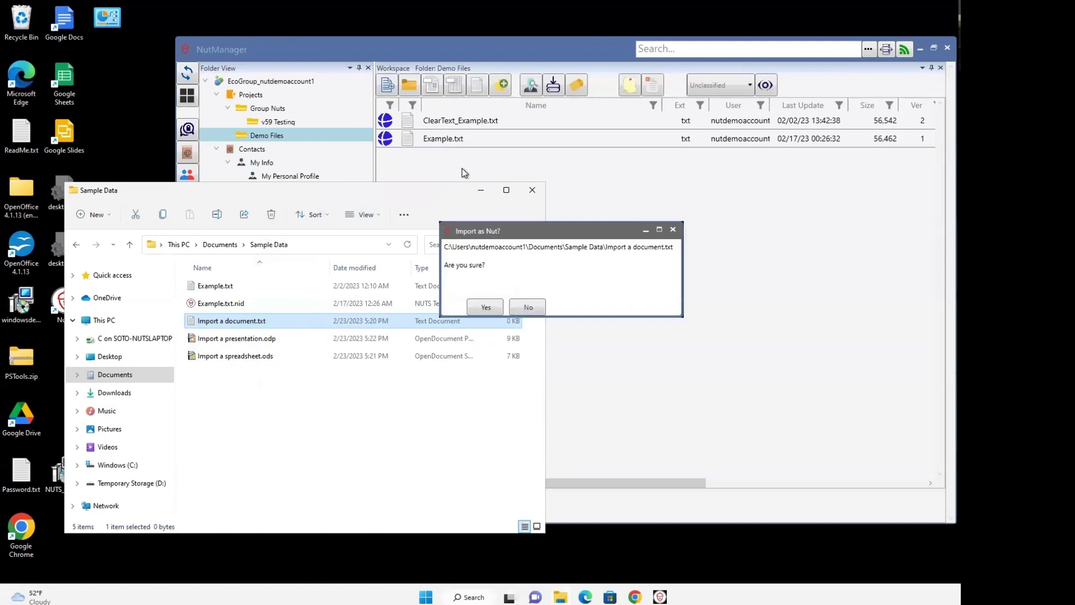
pyautogui.click(486, 306)
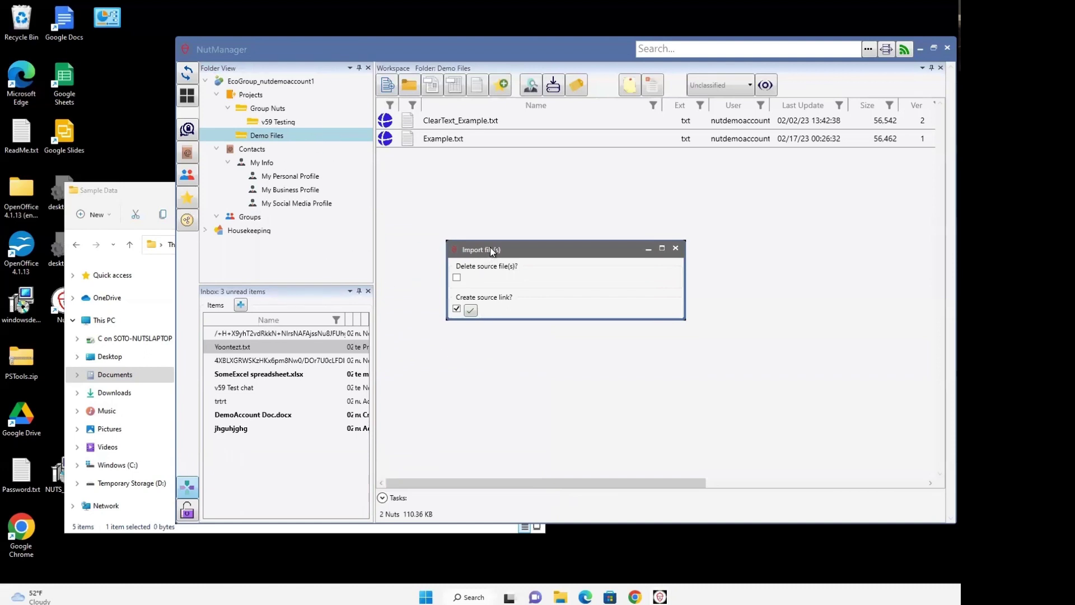
pyautogui.moveTo(490, 247); pyautogui.dragTo(481, 210)
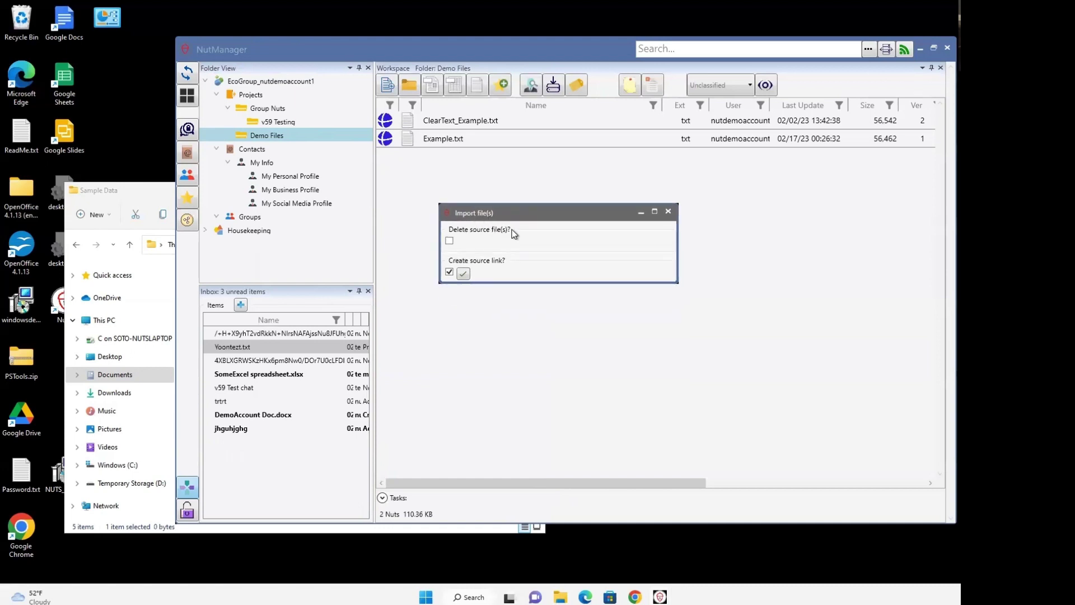
pyautogui.click(464, 273)
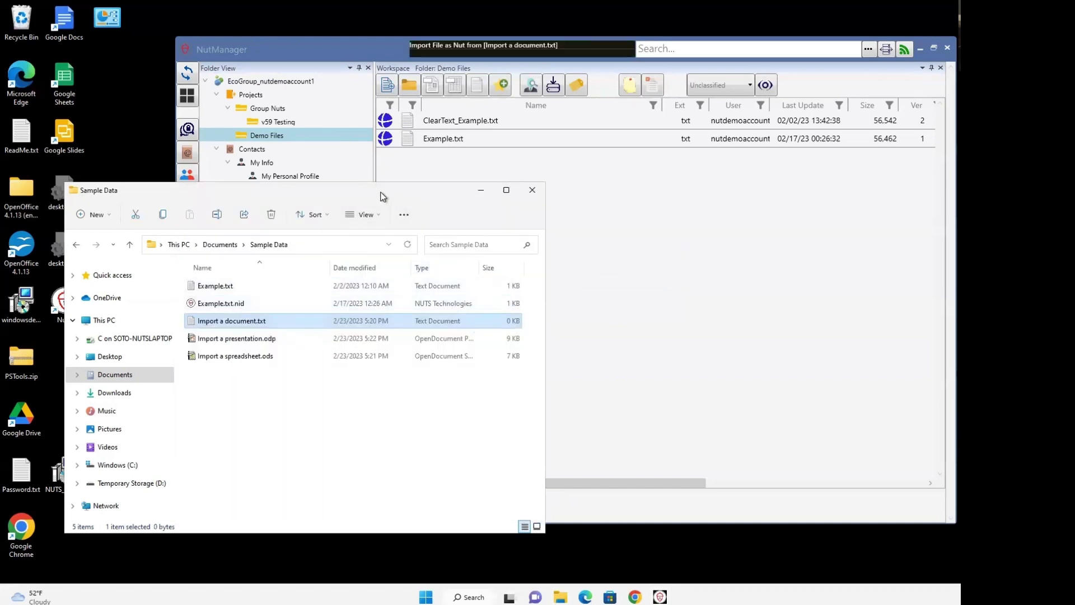
# Compare the imported document in Demo Files with its original and the .nid link file in the Sample Data folder
pyautogui.moveTo(381, 193); pyautogui.dragTo(358, 222)
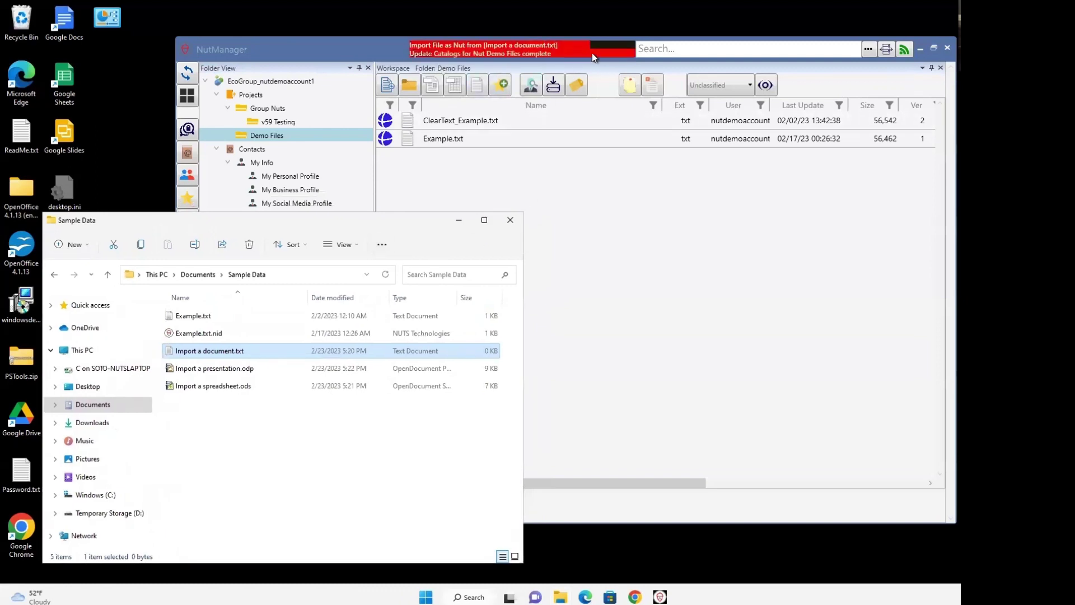
pyautogui.click(594, 57)
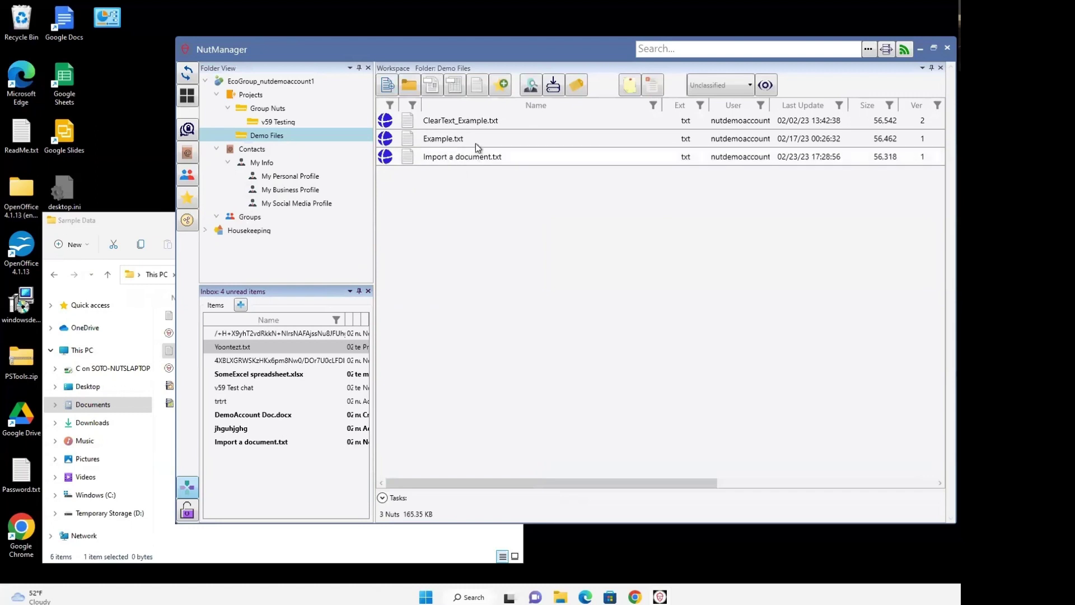
pyautogui.click(158, 223)
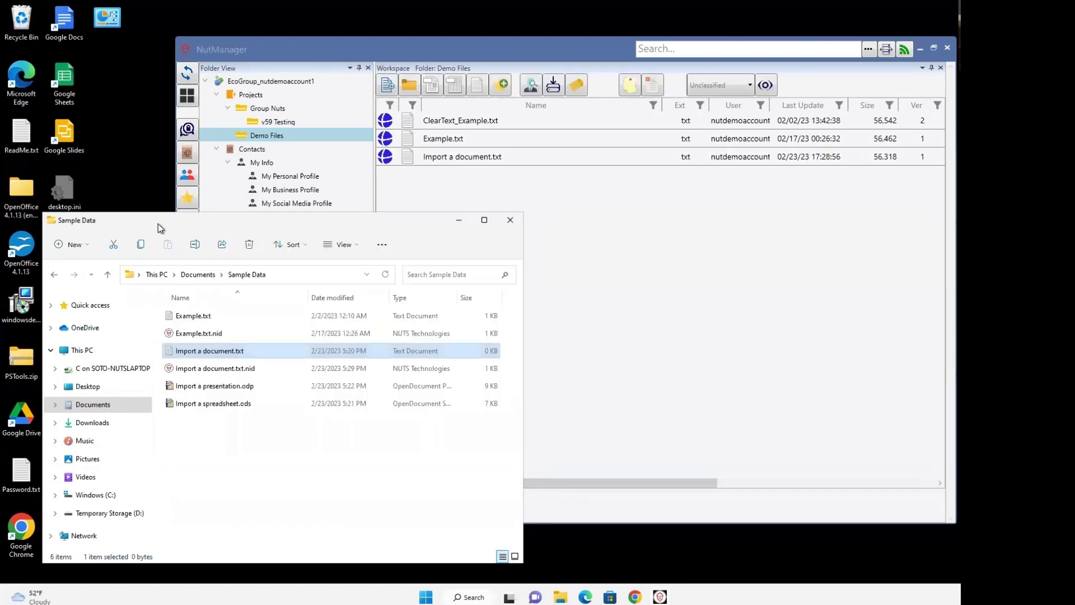
pyautogui.click(230, 371)
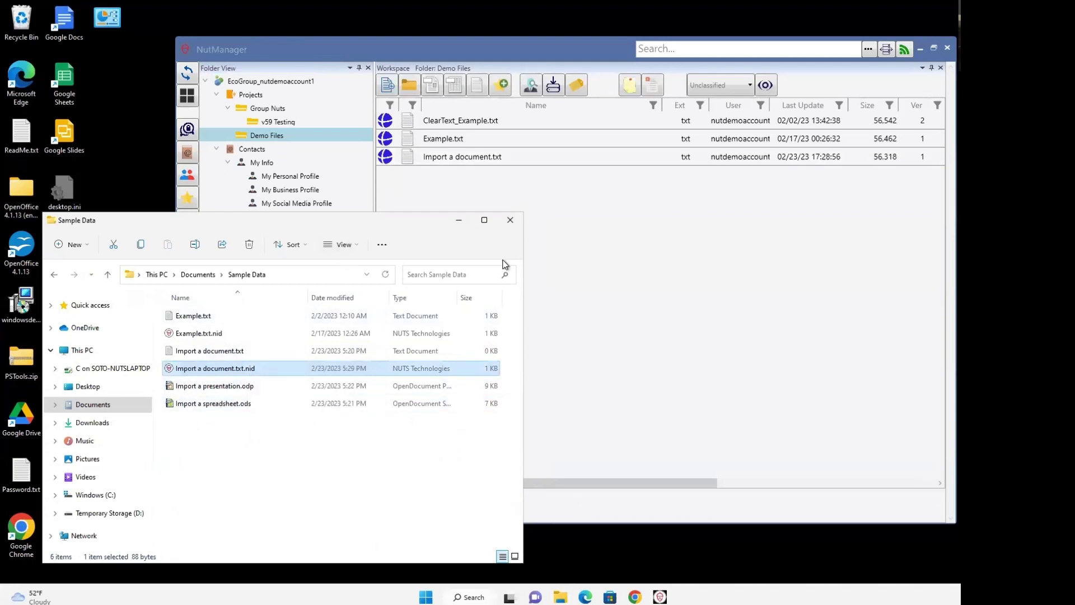
pyautogui.click(490, 159)
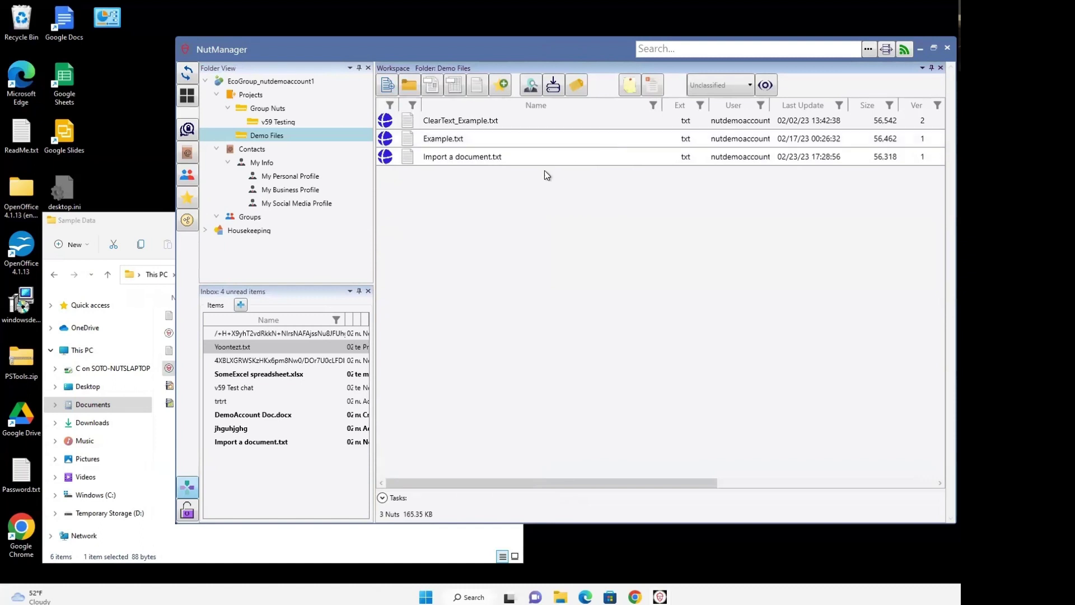
pyautogui.click(160, 220)
pyautogui.click(224, 351)
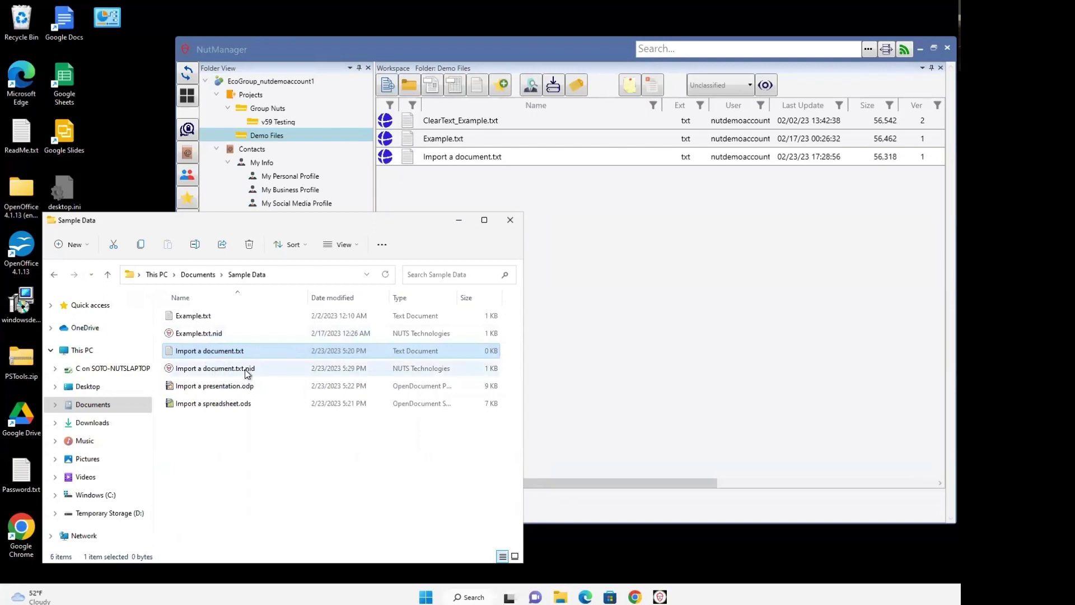
# Open "Import a document.txt" from Demo Files, enter the text "empty document", and save and close it
pyautogui.click(490, 162)
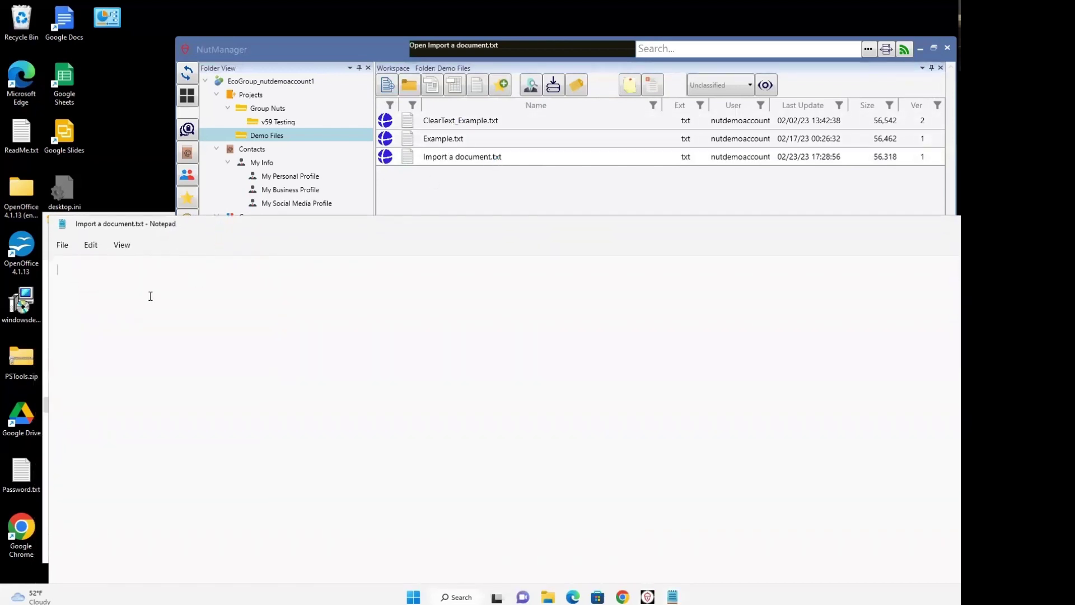
pyautogui.write('empty document')
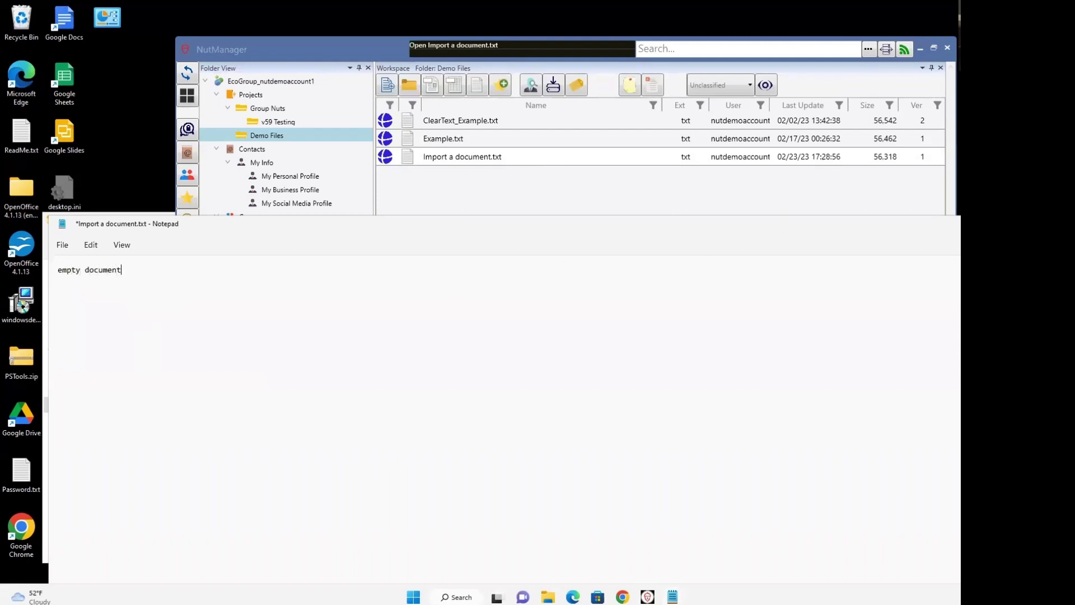
pyautogui.hotkey('alt', 'F4')
pyautogui.click(456, 515)
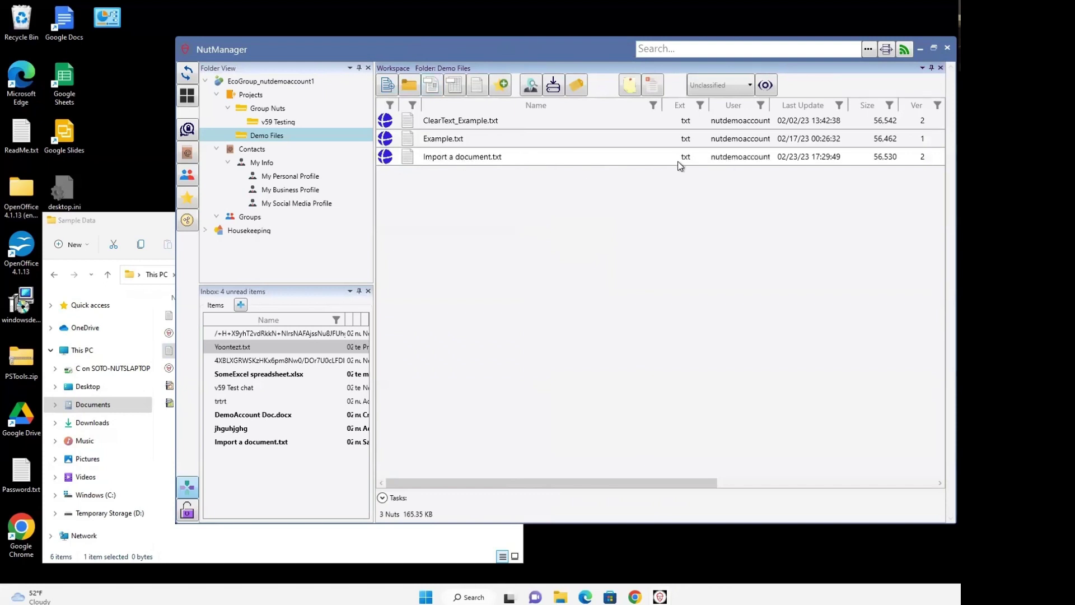
# Open "Import a document.txt" from Demo Files and the original in Sample Data to compare their contents, closing each one
pyautogui.doubleClick(457, 158)
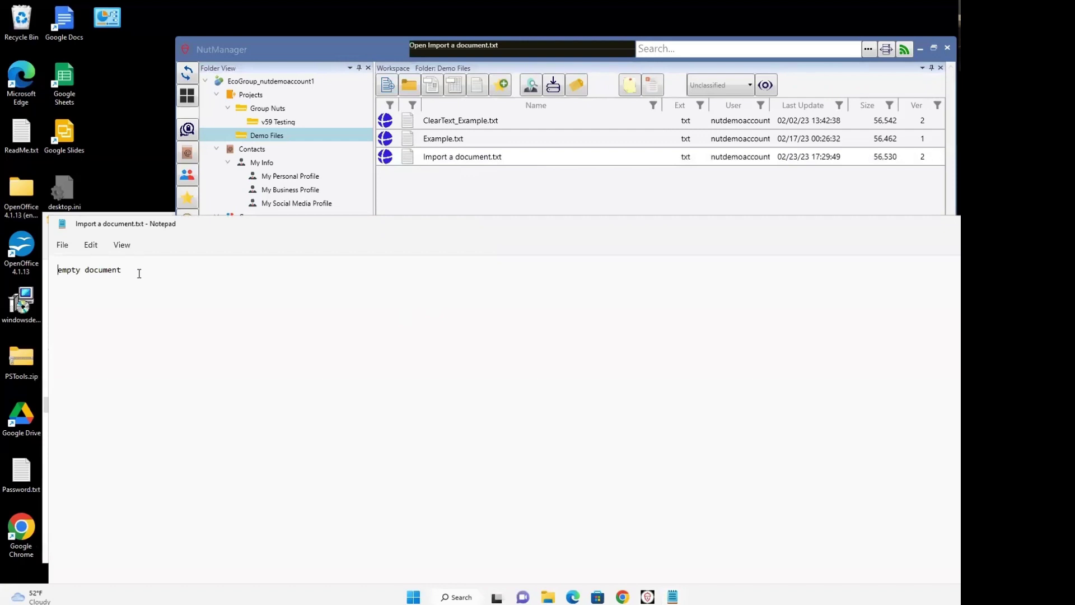
pyautogui.moveTo(139, 273); pyautogui.dragTo(53, 274)
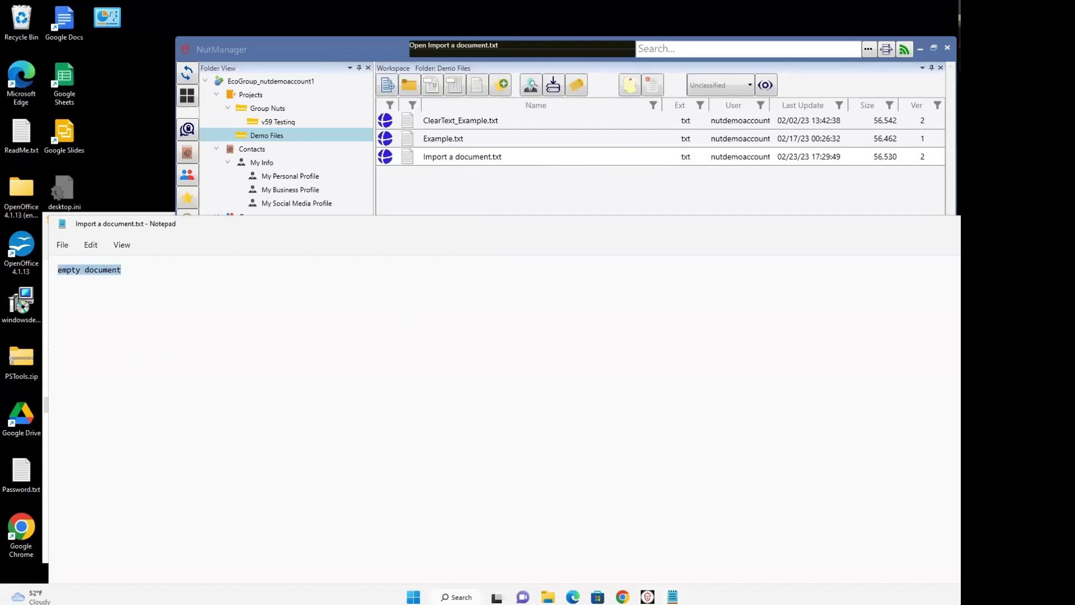
pyautogui.hotkey('alt', 'F4')
pyautogui.click(126, 220)
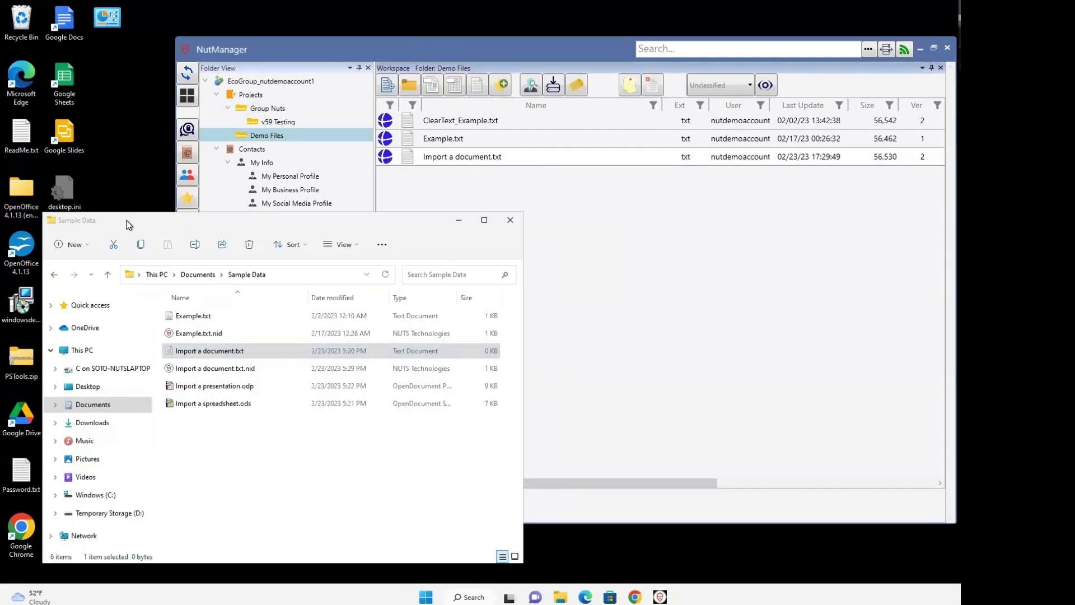
pyautogui.doubleClick(209, 352)
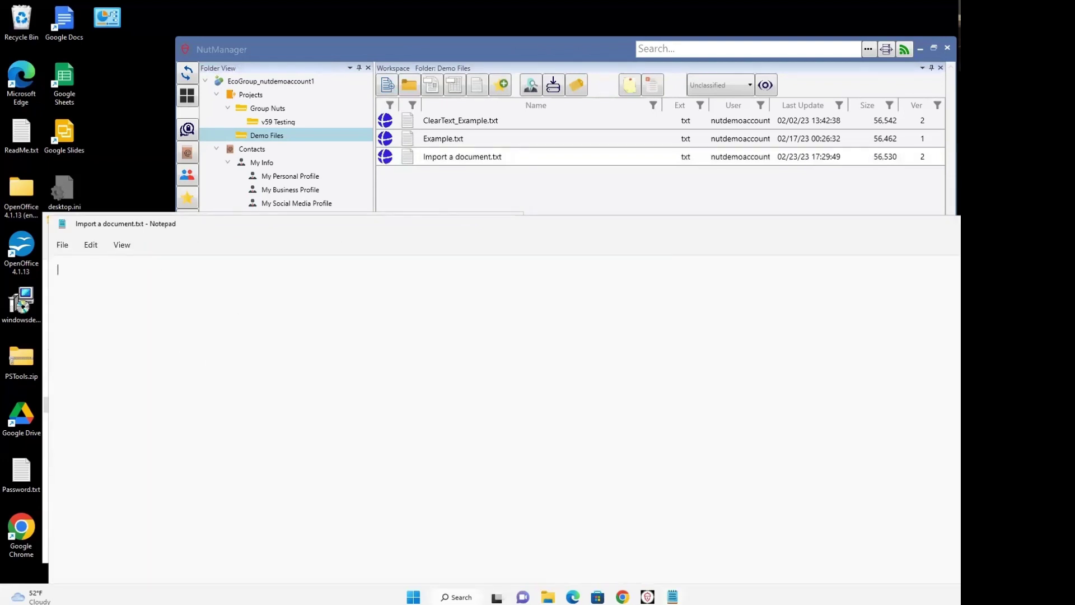
pyautogui.hotkey('alt', 'F4')
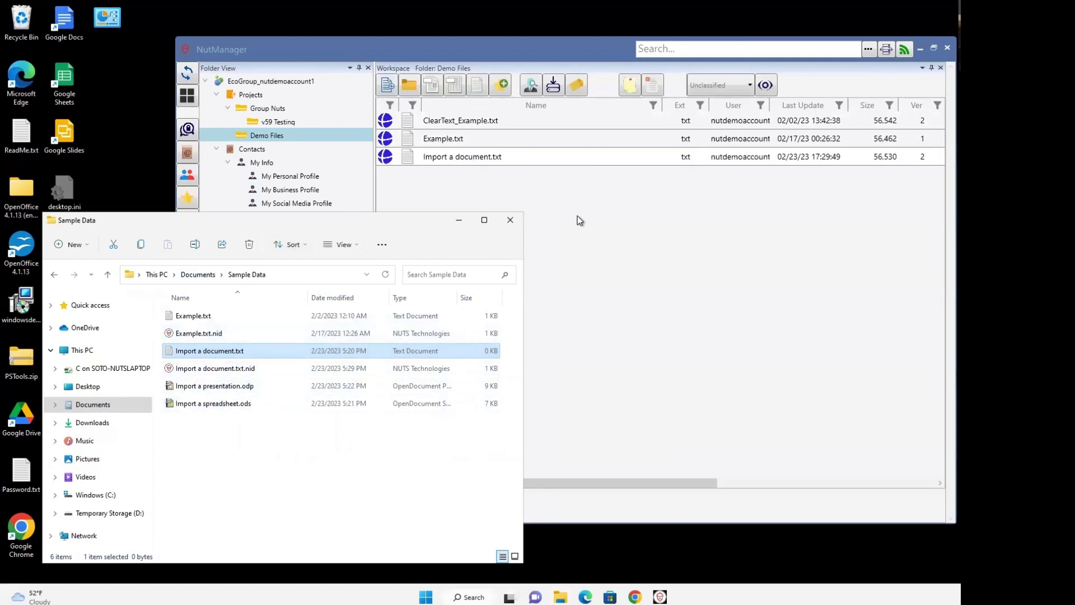
# Import "Import a presentation.odp" from Documents > Sample Data into Demo Files with source deletion and source link enabled, and check its link file
pyautogui.click(596, 226)
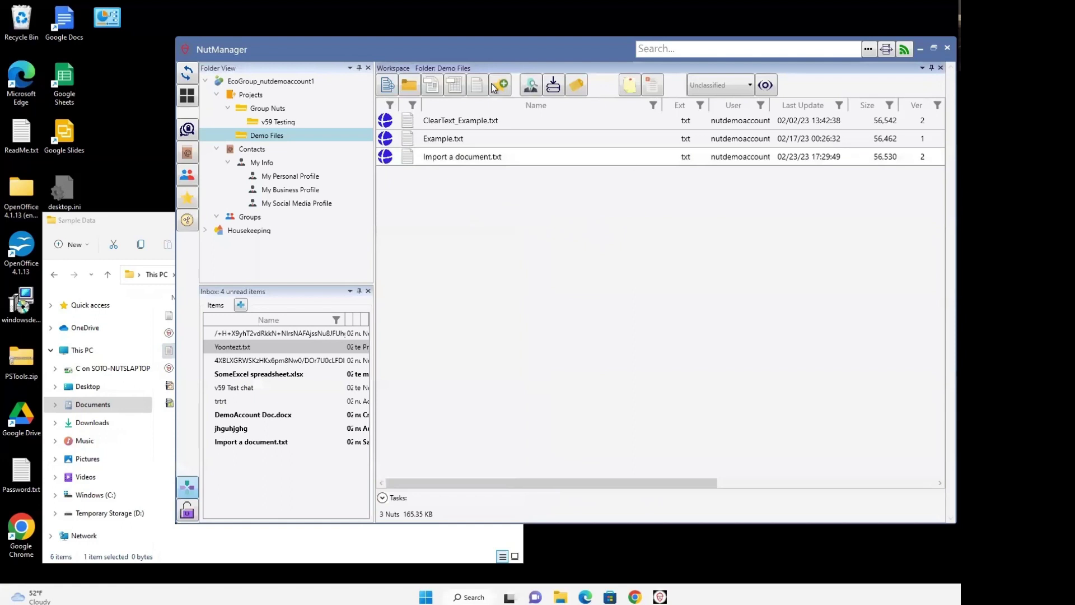
pyautogui.click(389, 84)
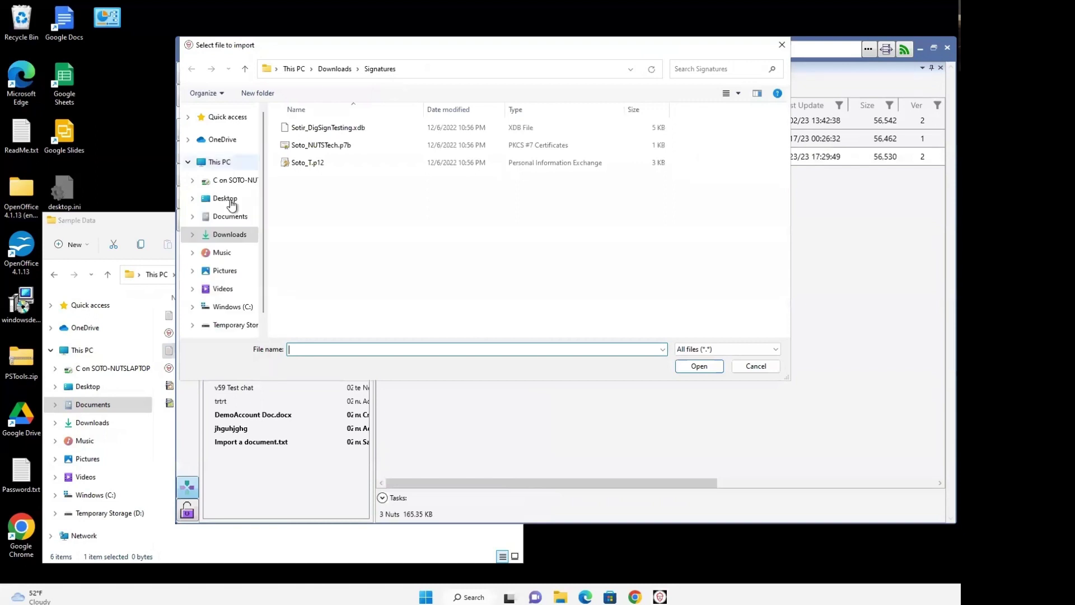
pyautogui.click(230, 216)
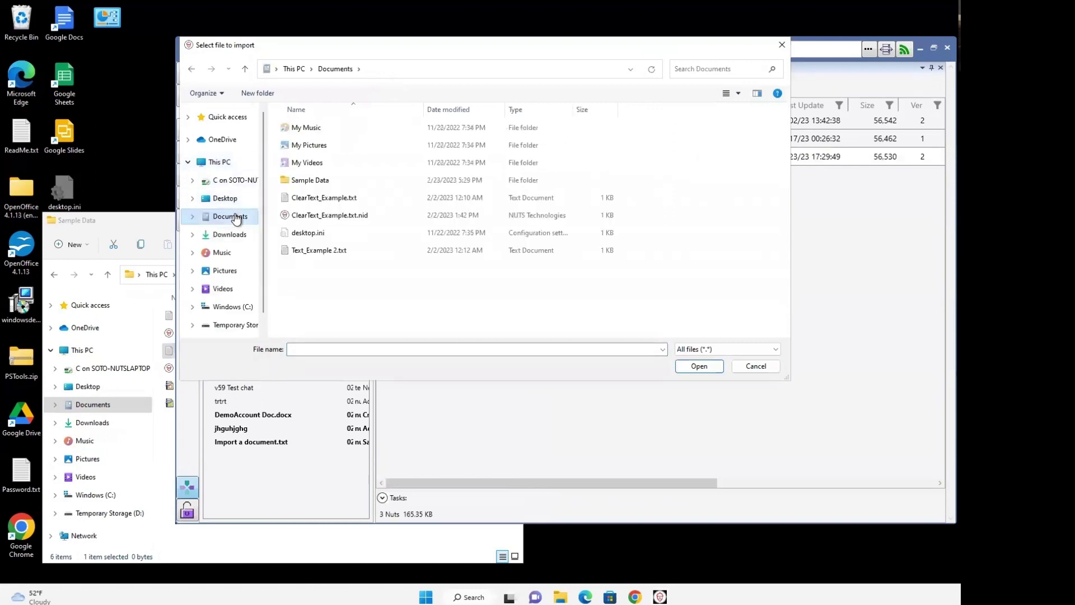
pyautogui.doubleClick(308, 179)
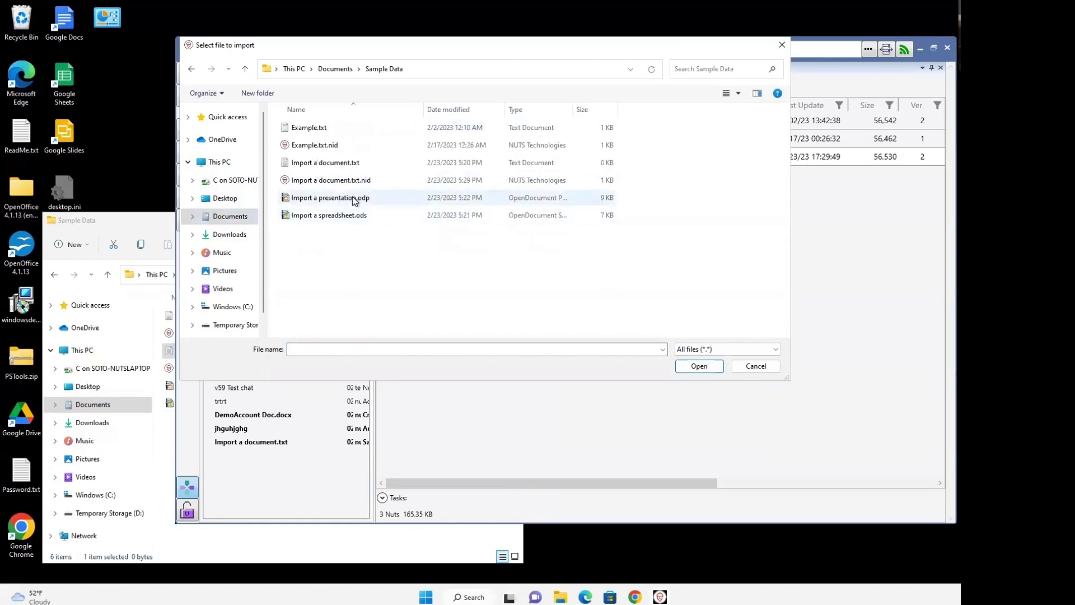
pyautogui.click(448, 198)
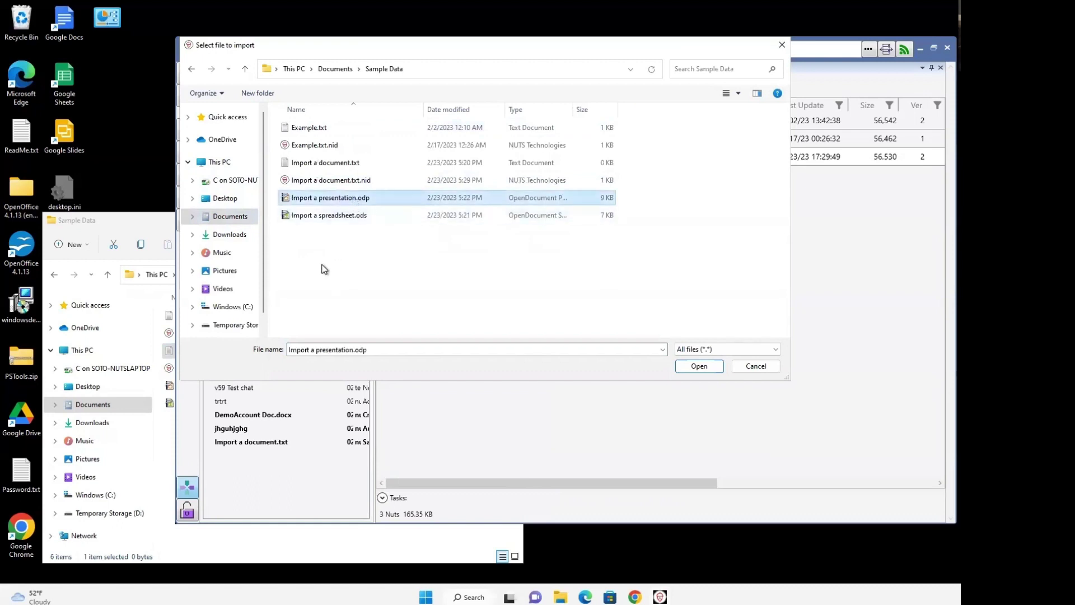
pyautogui.click(698, 368)
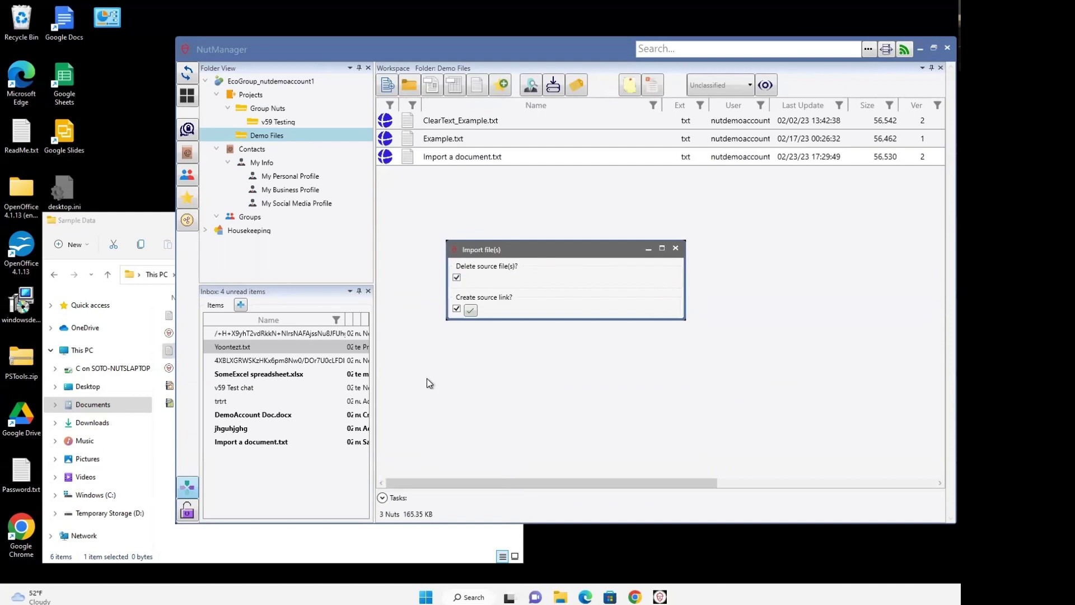
pyautogui.click(471, 312)
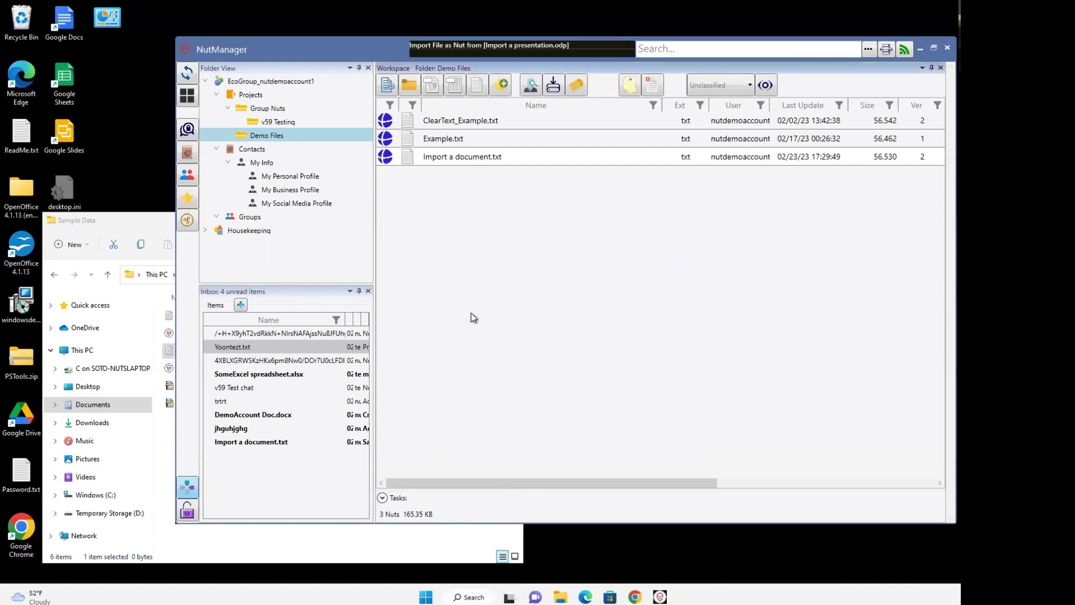
pyautogui.click(122, 220)
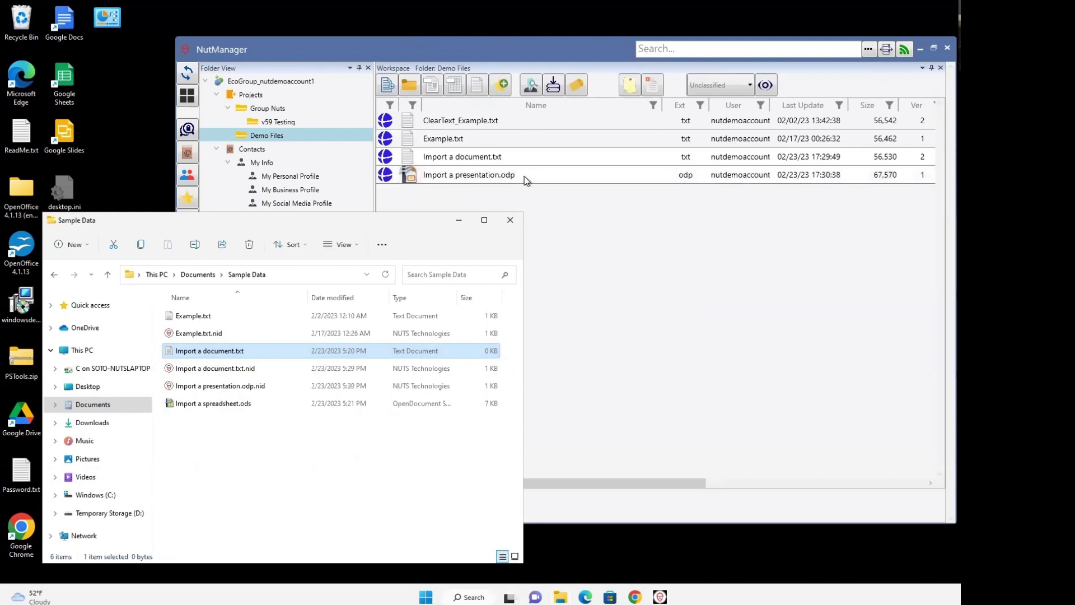
pyautogui.click(226, 387)
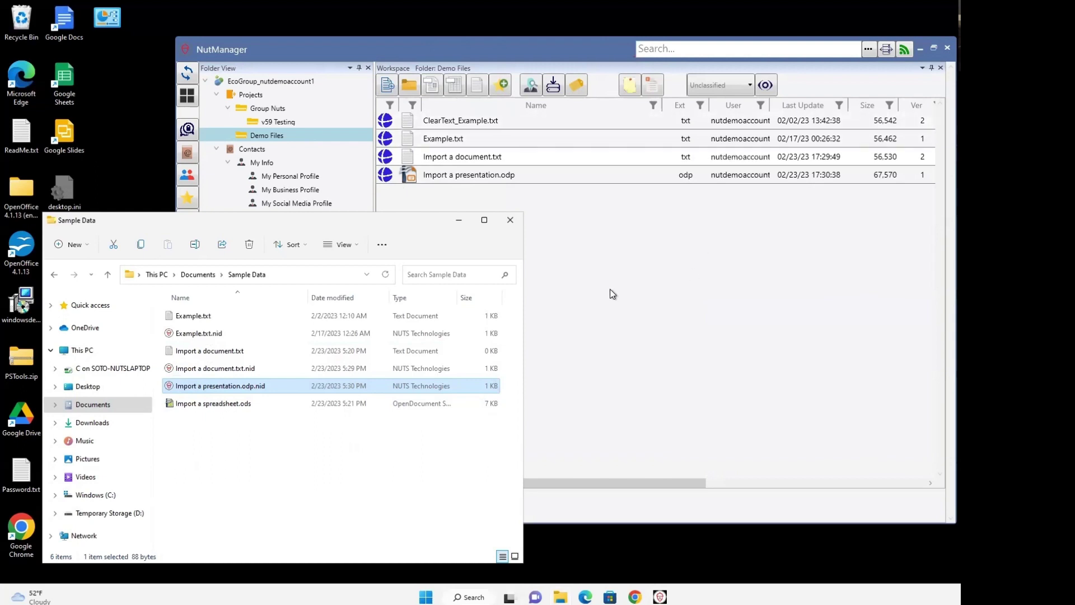
# Encrypt "Import a spreadsheet.ods" from Sample Data to a nut in Demo Files, without deleting the source or creating a source link
pyautogui.click(202, 407)
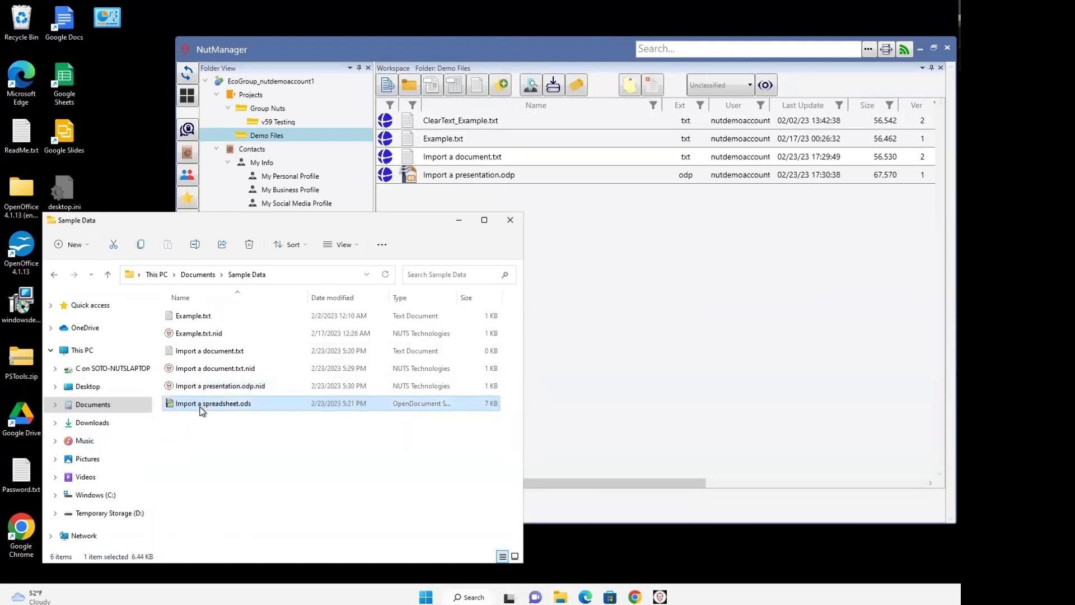
pyautogui.rightClick(202, 410)
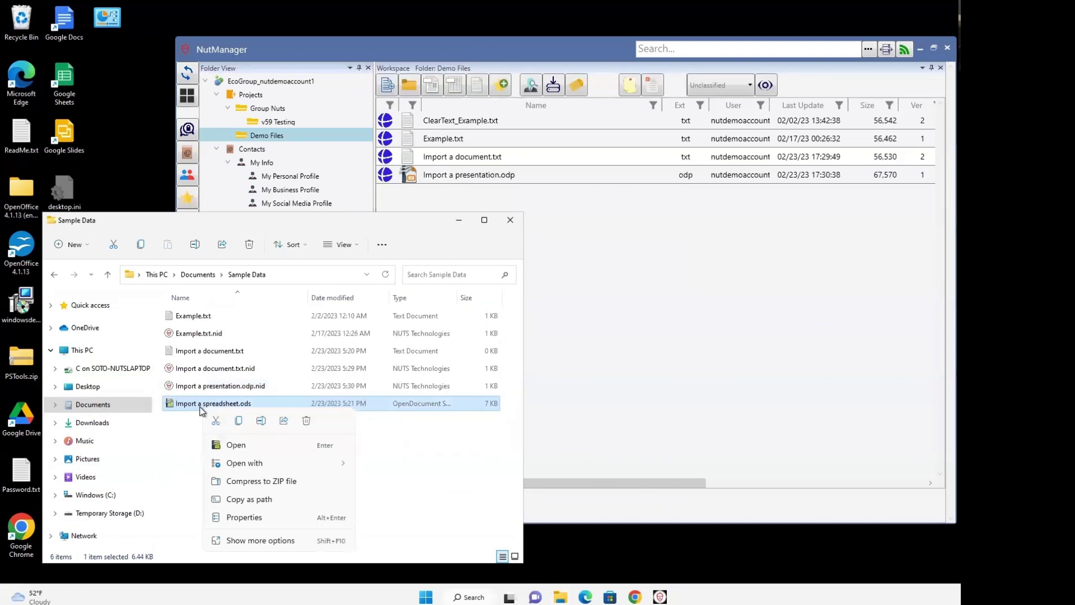
pyautogui.click(262, 540)
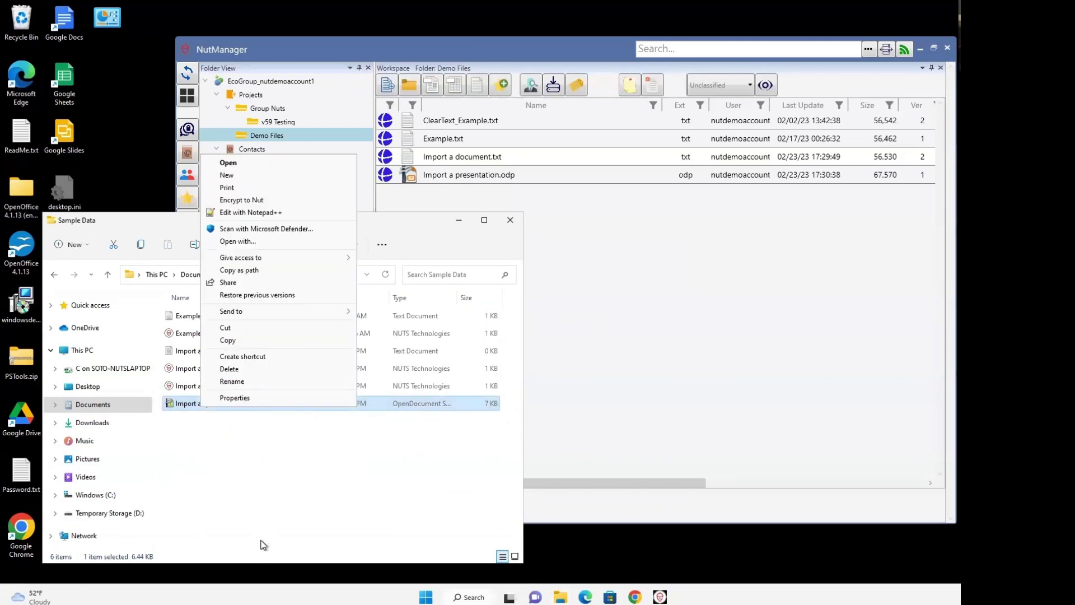
pyautogui.click(263, 200)
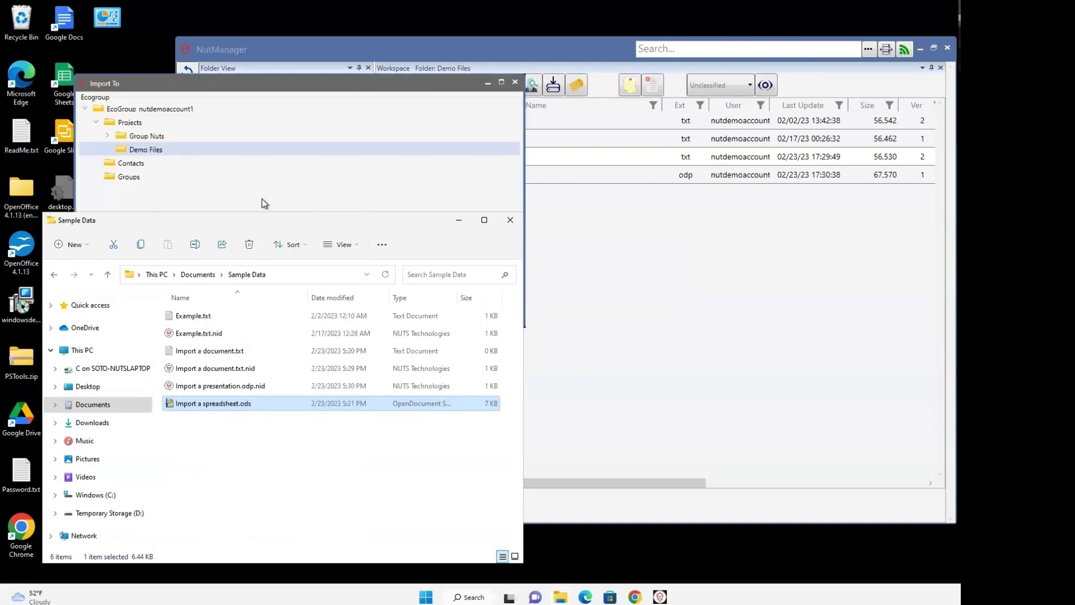
pyautogui.moveTo(227, 78); pyautogui.dragTo(493, 100)
pyautogui.click(398, 172)
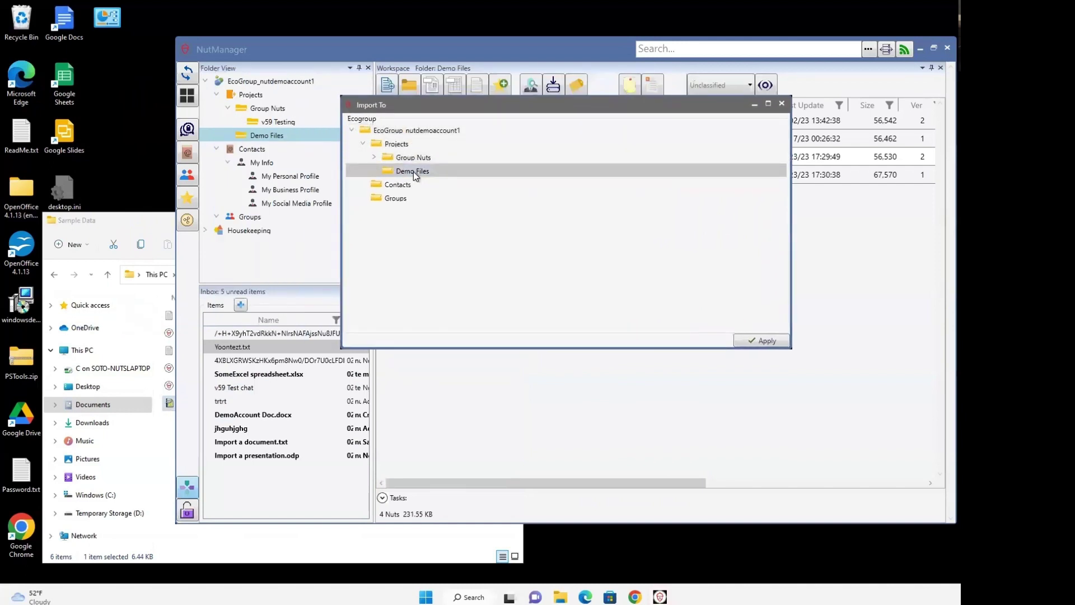
pyautogui.click(769, 339)
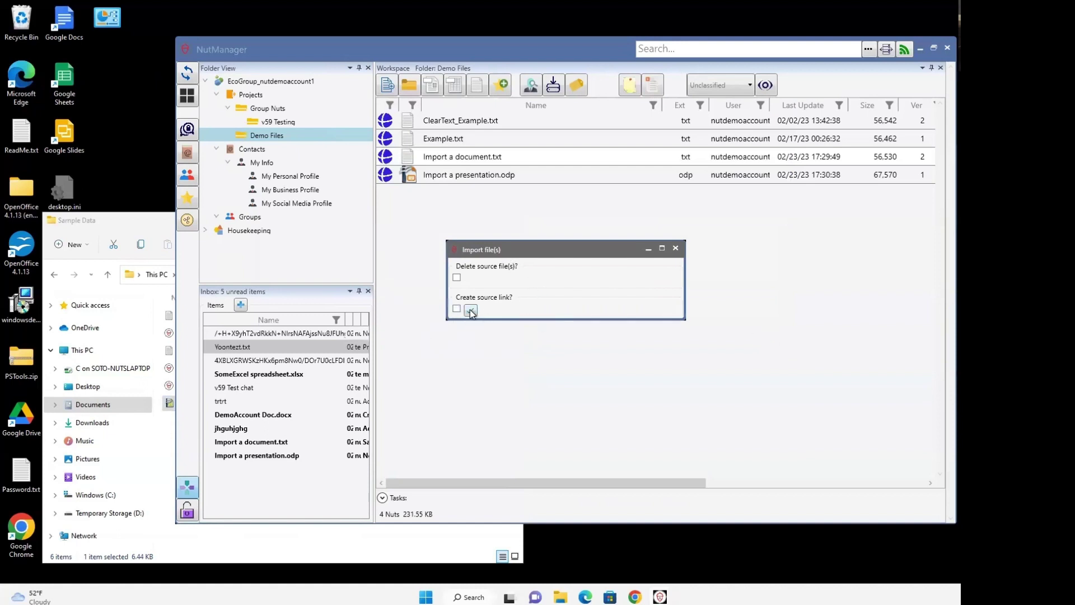
pyautogui.click(470, 312)
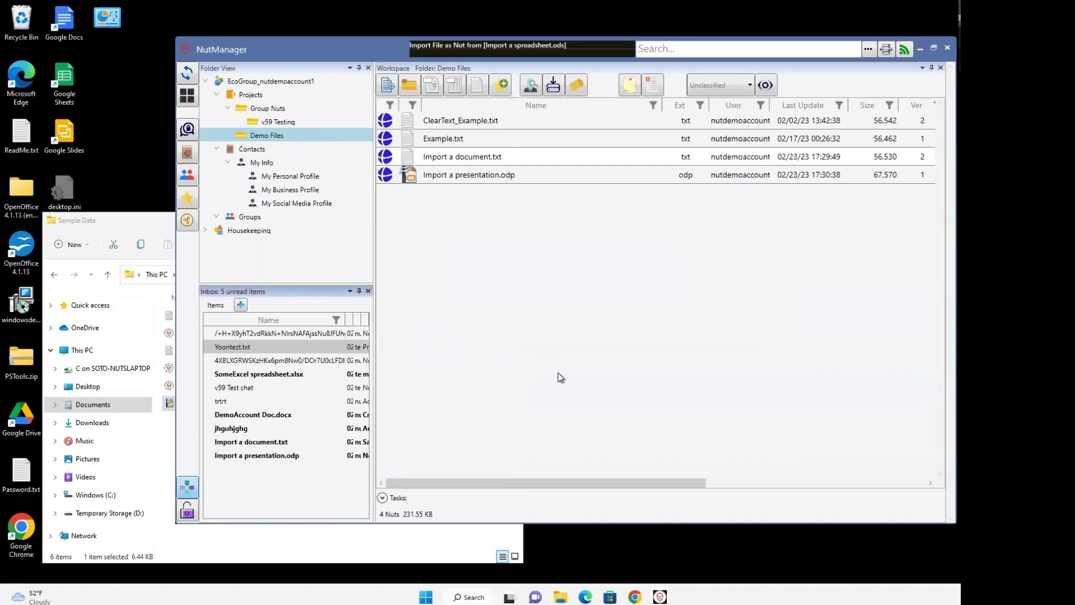
pyautogui.click(135, 218)
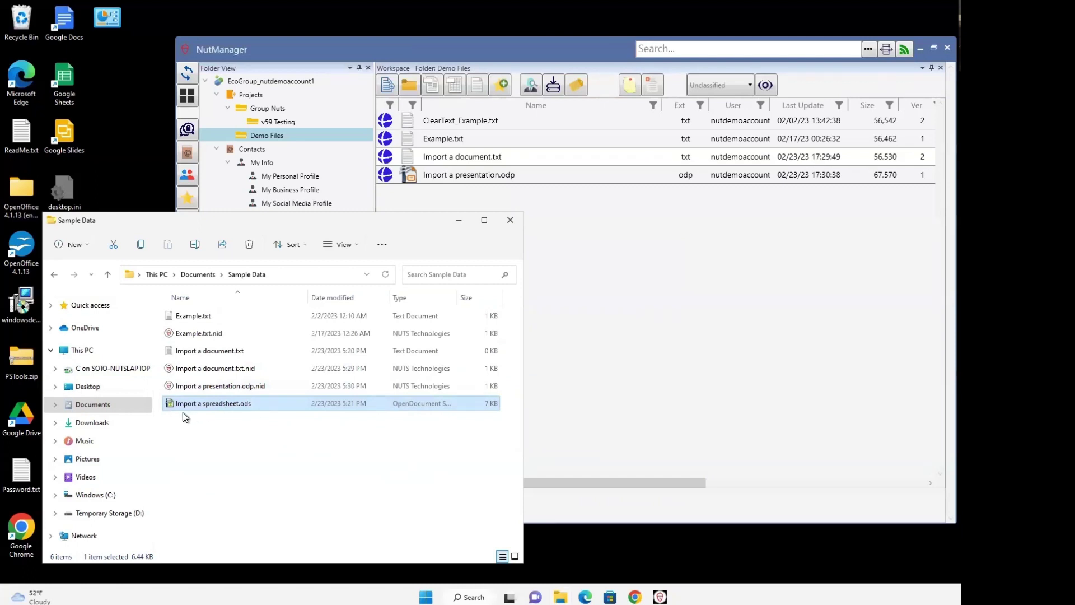
pyautogui.click(255, 421)
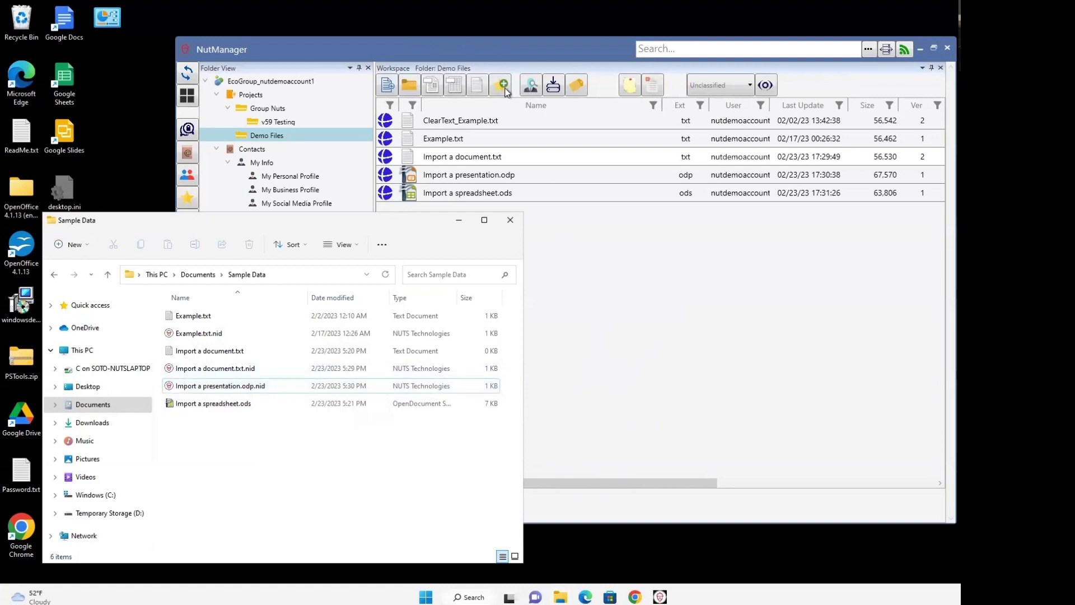
pyautogui.click(487, 40)
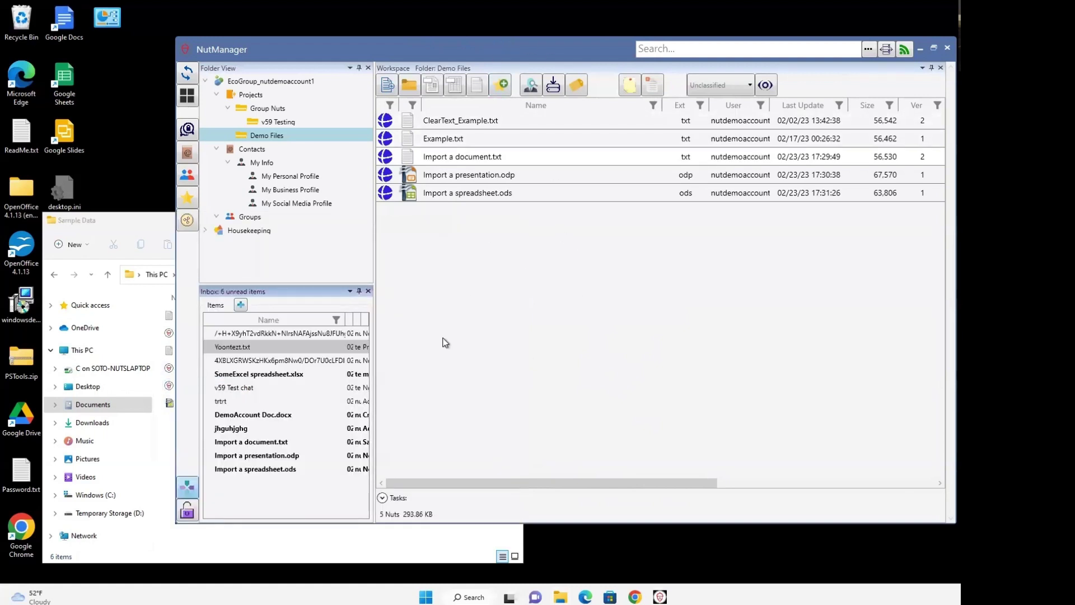
# Convert the nut "Import a document.txt" back to a file in the Sample Data folder, replacing the existing file of that name
pyautogui.click(144, 227)
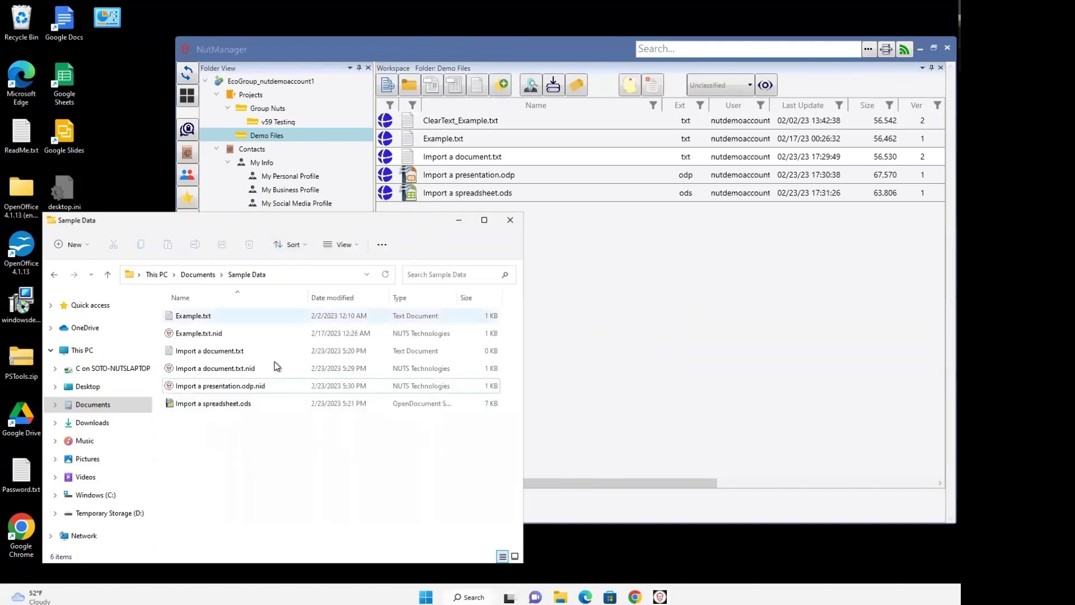
pyautogui.click(222, 351)
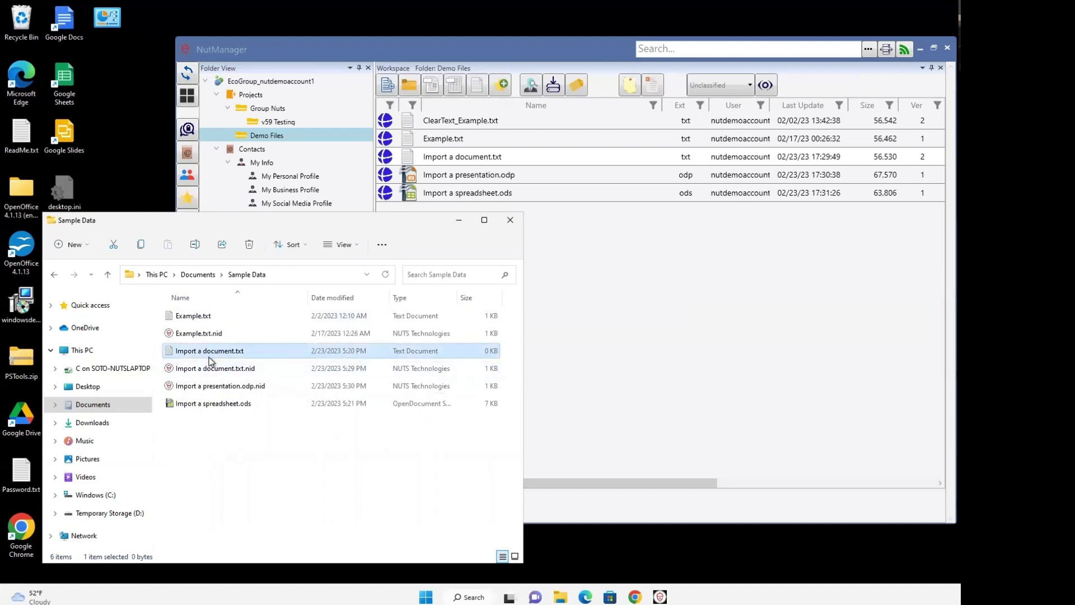
pyautogui.click(484, 156)
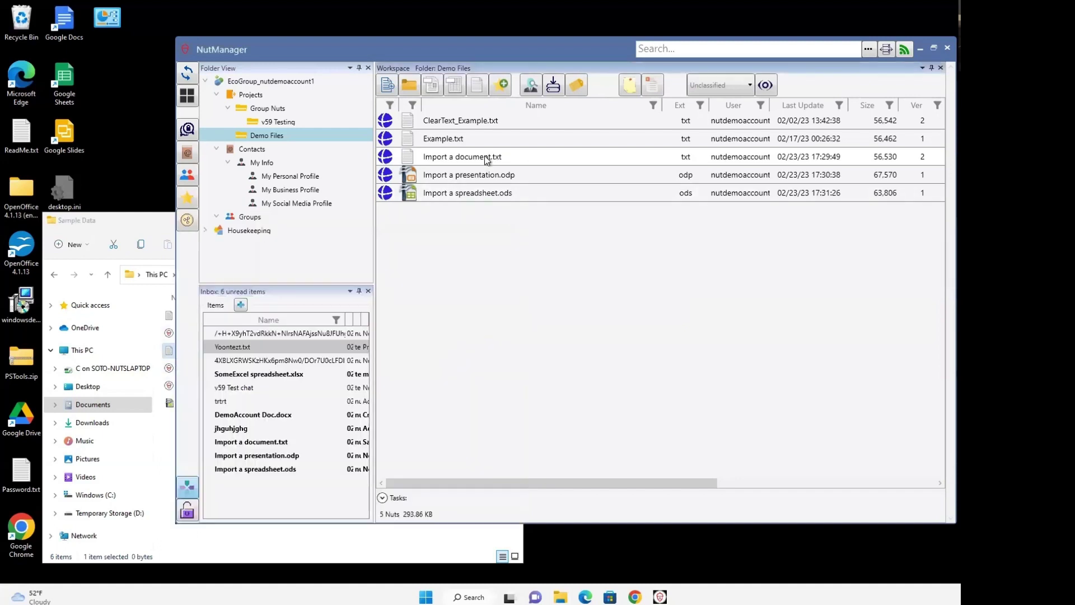
pyautogui.click(530, 90)
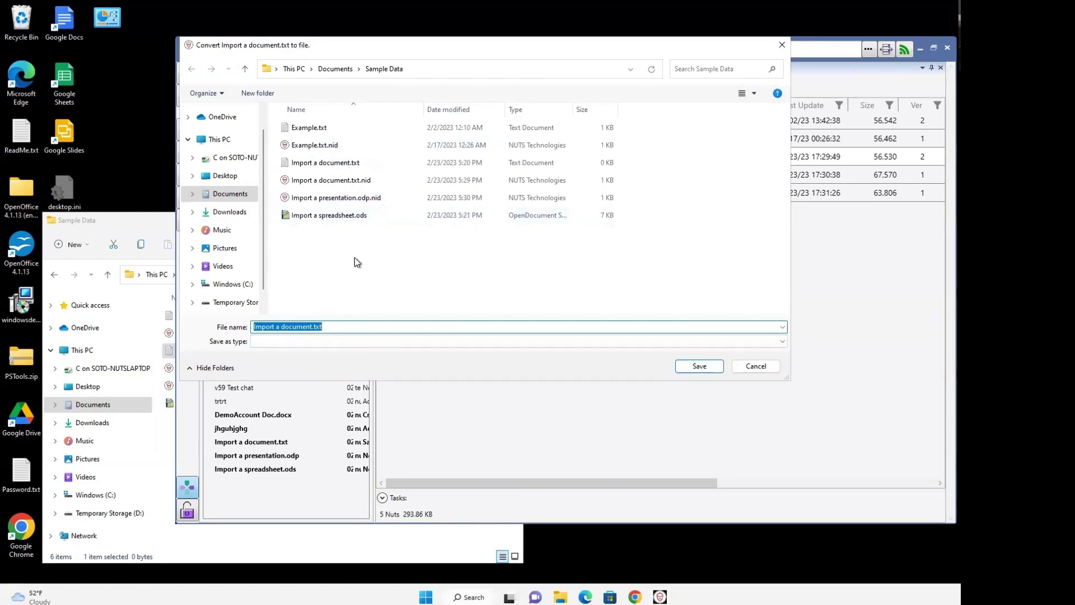
pyautogui.click(694, 367)
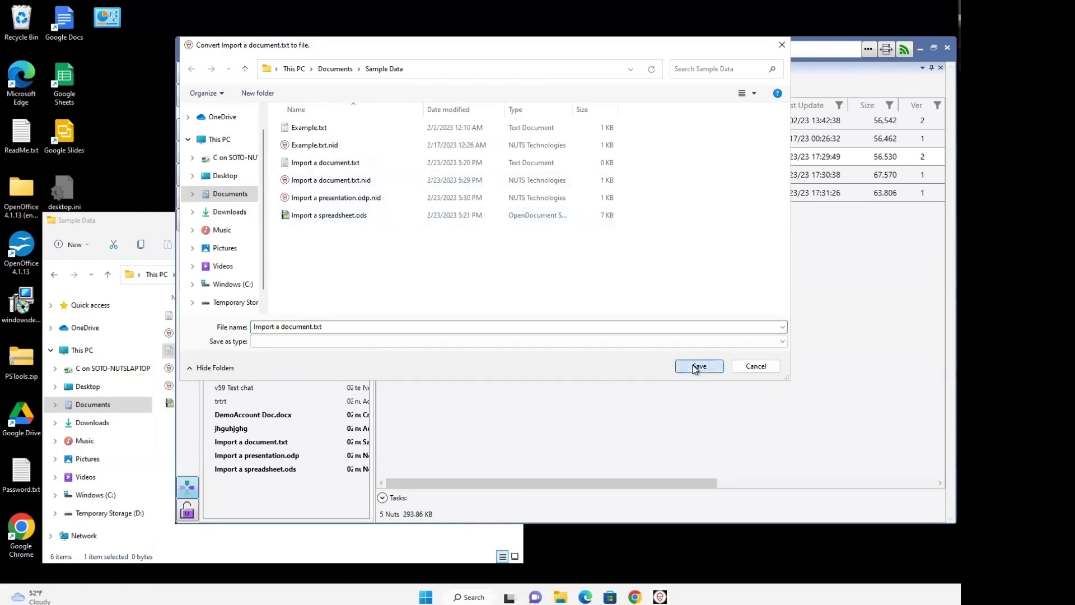
pyautogui.click(579, 343)
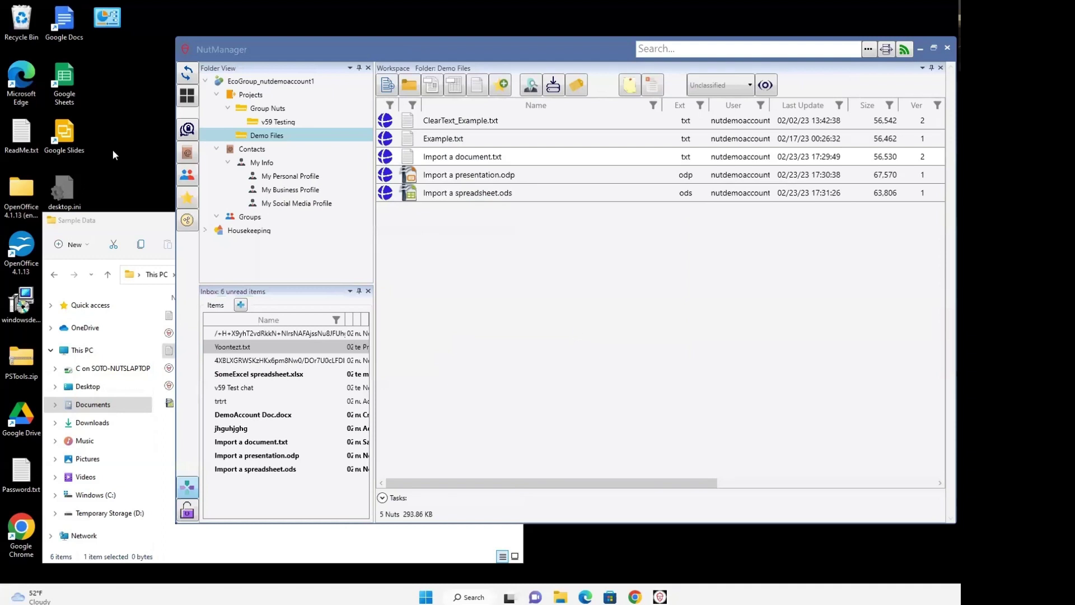
# Open the exported "Import a document.txt" in Sample Data to check its text, and close it
pyautogui.click(126, 221)
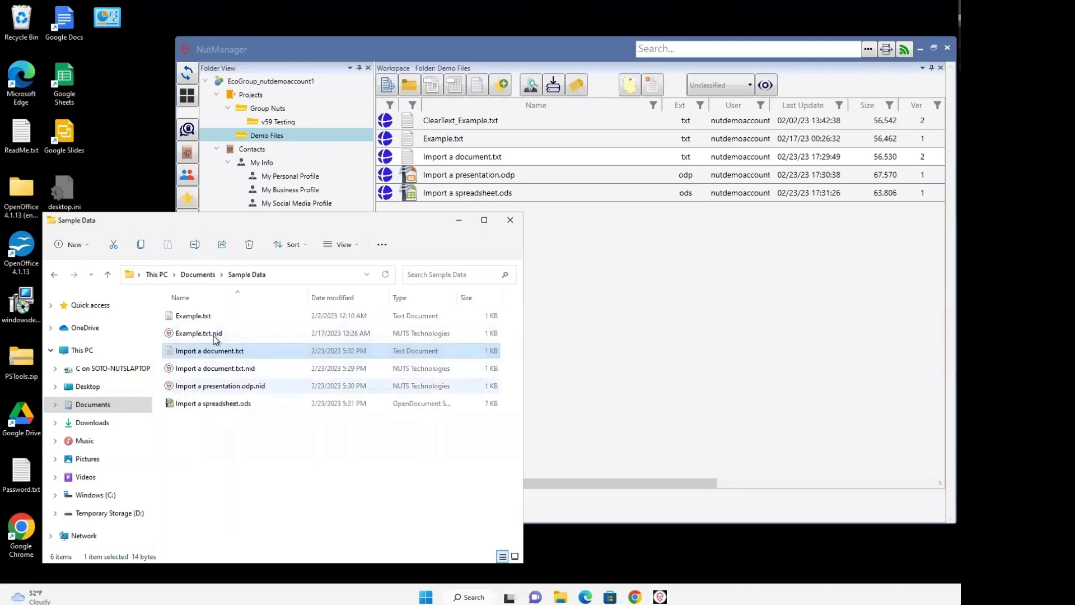
pyautogui.doubleClick(209, 351)
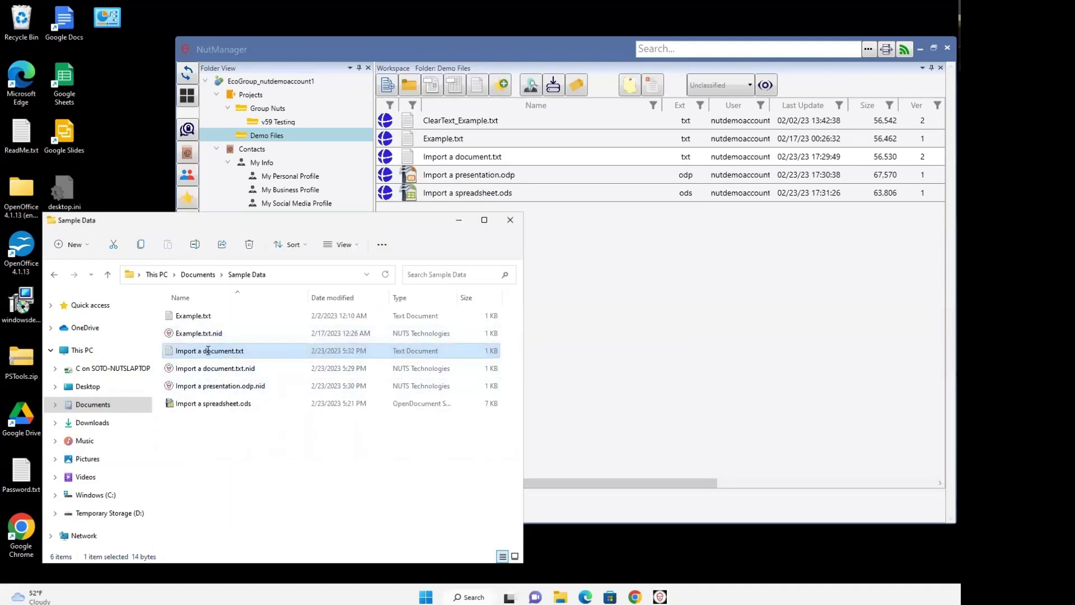
pyautogui.moveTo(155, 276); pyautogui.dragTo(50, 264)
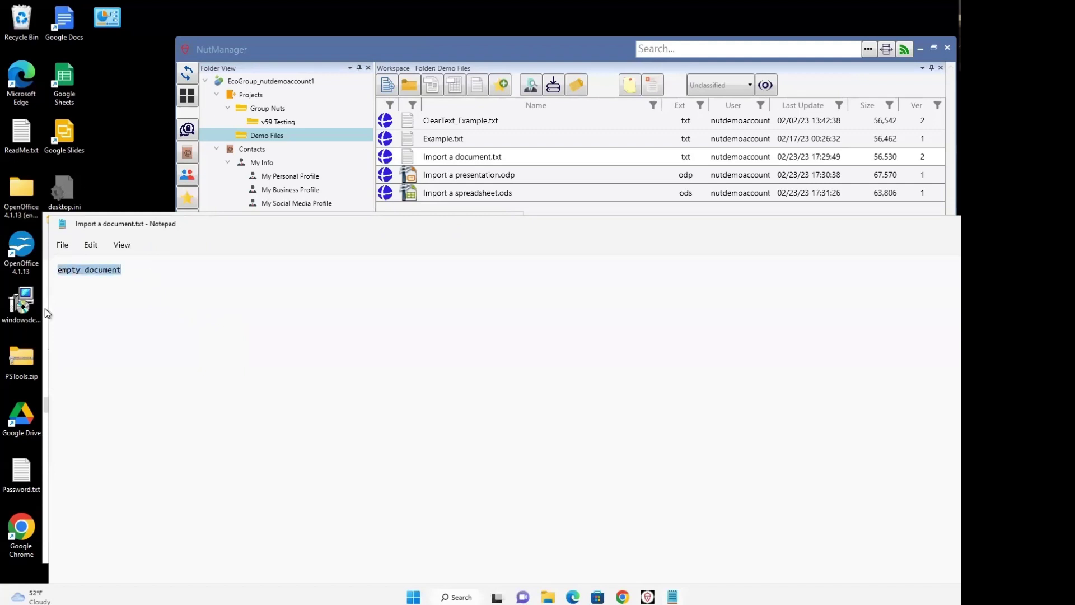
pyautogui.hotkey('alt', 'F4')
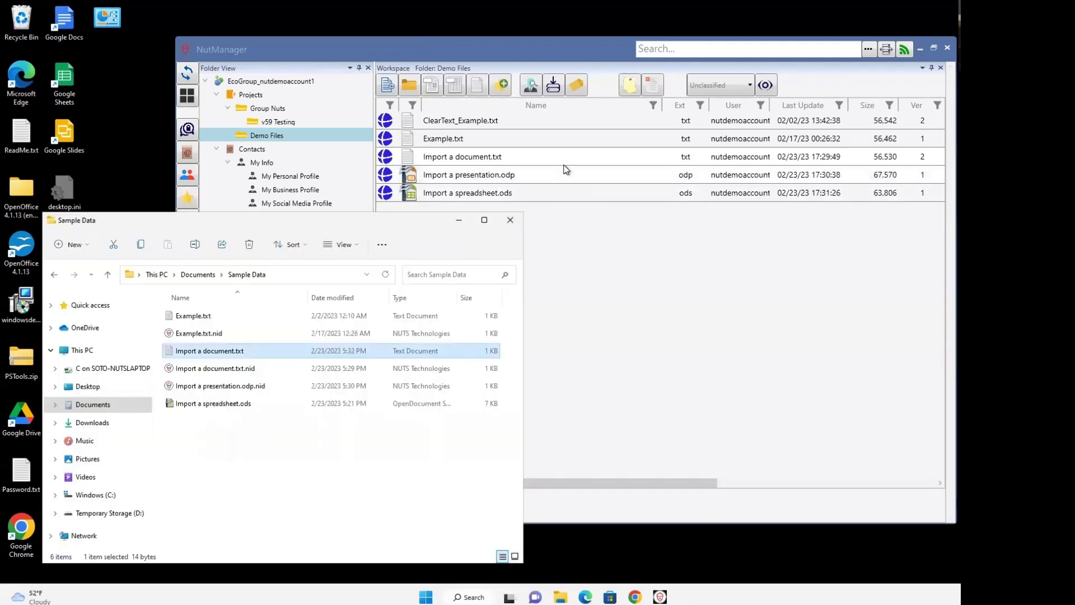